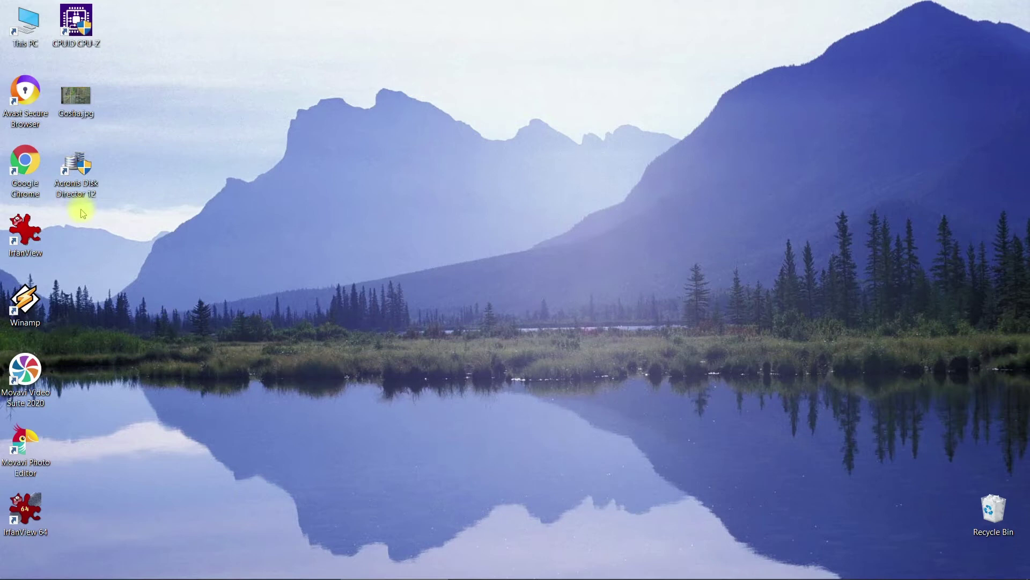
Step: Launch Acronis Disk Director 12 from its desktop shortcut and let the disk list load
{"action": "double_click", "coordinate": [64, 188]}
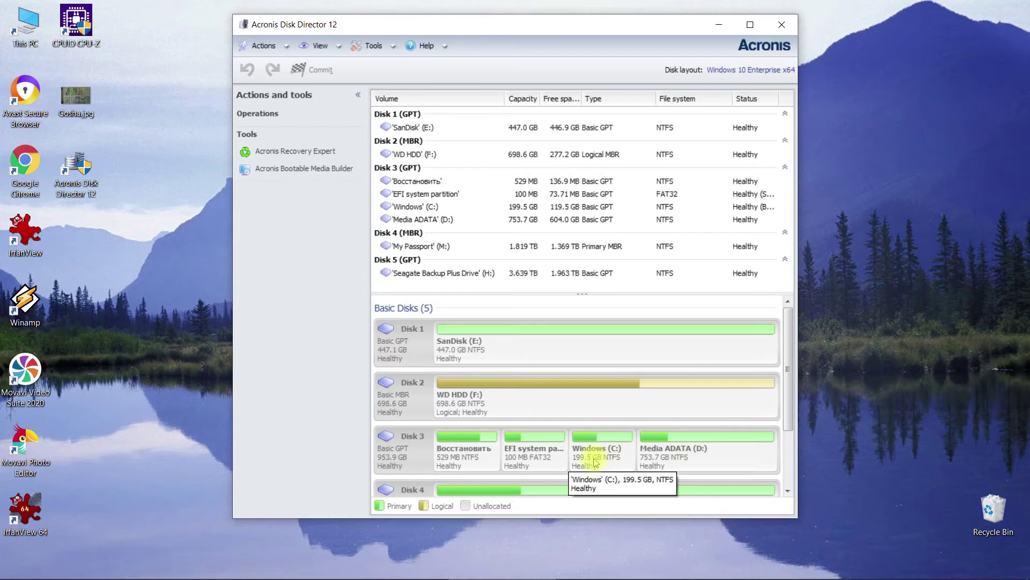
Step: Inspect the Media ADATA (D:), Windows (C:) and EFI system partition volumes
{"action": "left_click", "coordinate": [650, 459]}
{"action": "left_click", "coordinate": [611, 453]}
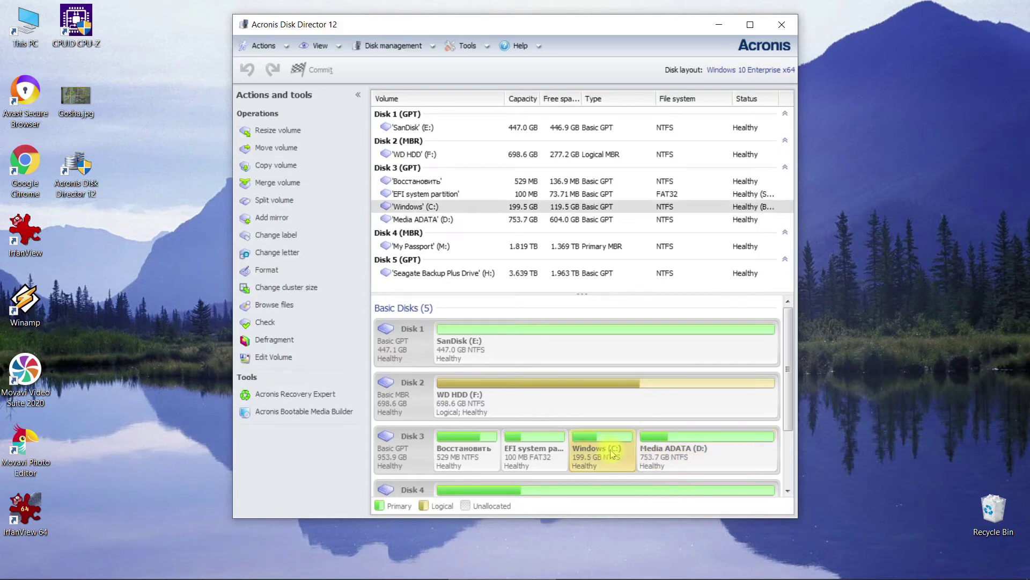
{"action": "left_click", "coordinate": [518, 453]}
Step: Inspect the Seagate Backup Plus (H:) and My Passport (M:) volumes, then select Disk 2
{"action": "scroll", "coordinate": [472, 454], "scroll_direction": "down", "scroll_amount": 1}
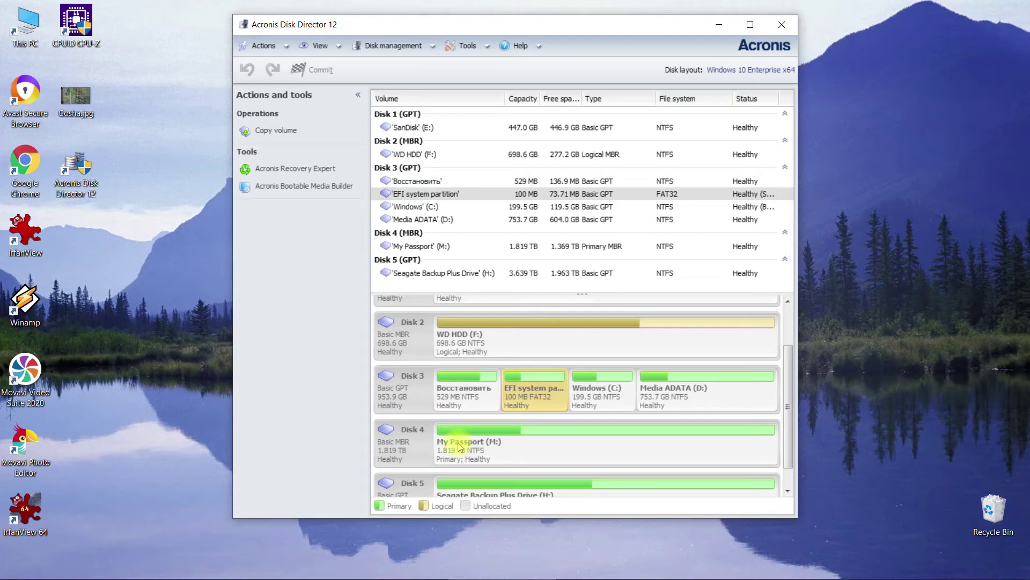
{"action": "scroll", "coordinate": [426, 482], "scroll_direction": "down", "scroll_amount": 1}
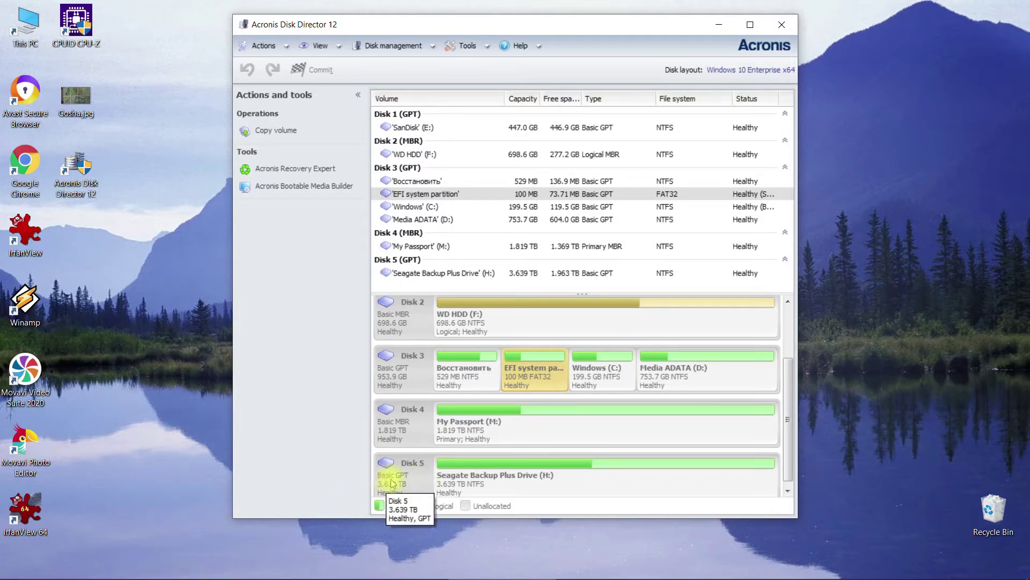
{"action": "left_click", "coordinate": [440, 490]}
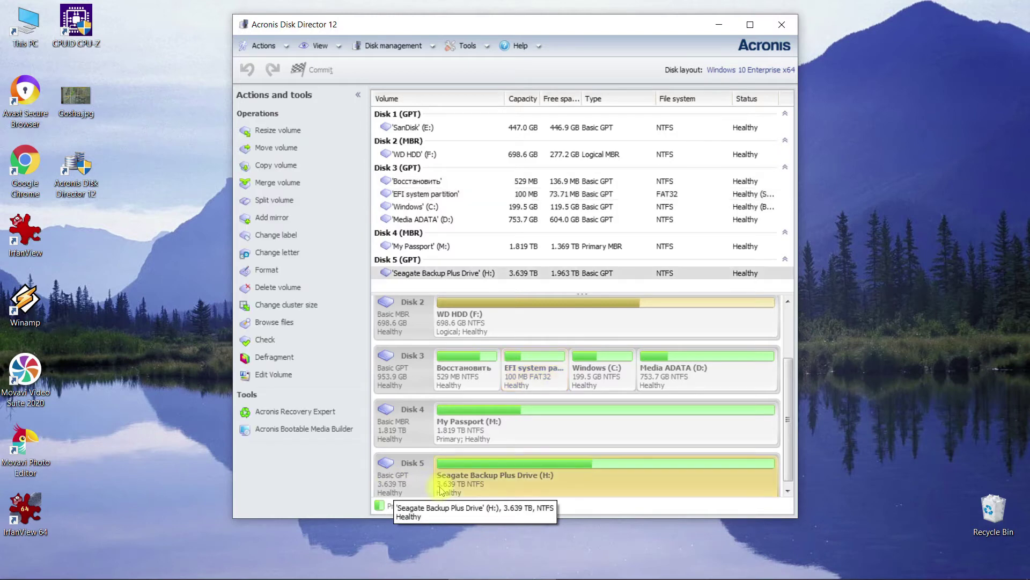
{"action": "left_click", "coordinate": [440, 440]}
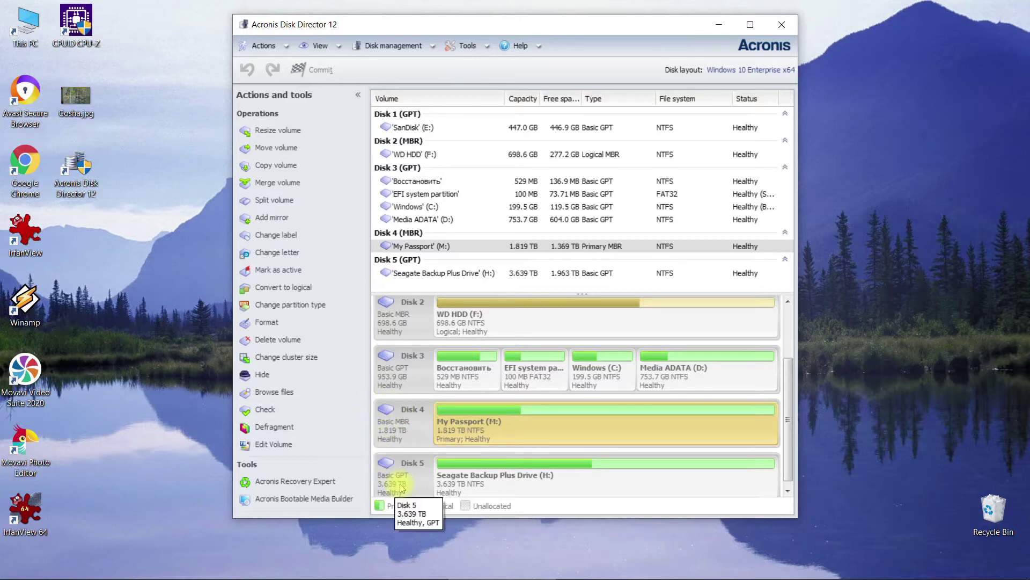
{"action": "scroll", "coordinate": [419, 346], "scroll_direction": "up", "scroll_amount": 1}
{"action": "left_click", "coordinate": [419, 346]}
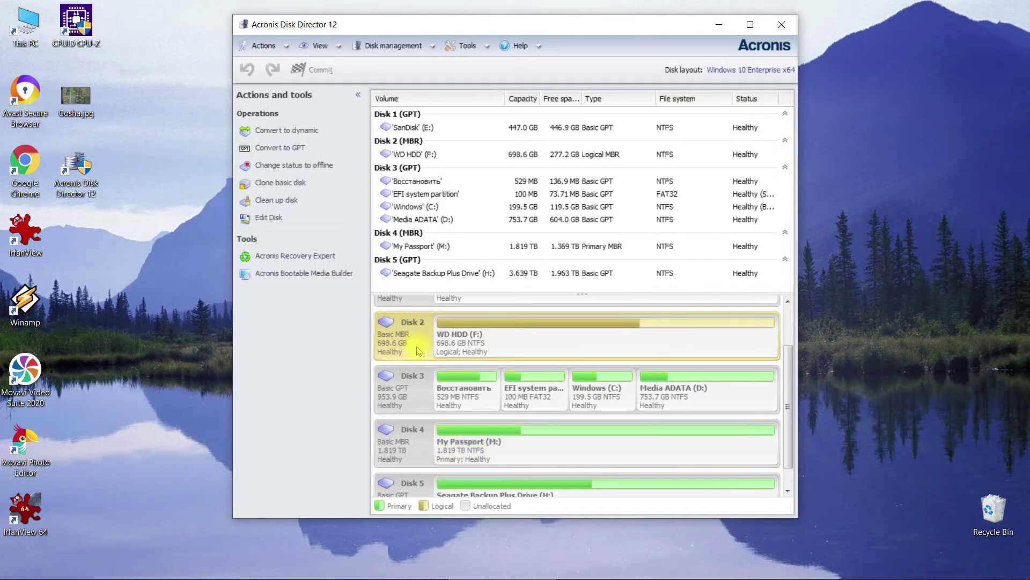
{"action": "scroll", "coordinate": [516, 365], "scroll_direction": "up", "scroll_amount": 3}
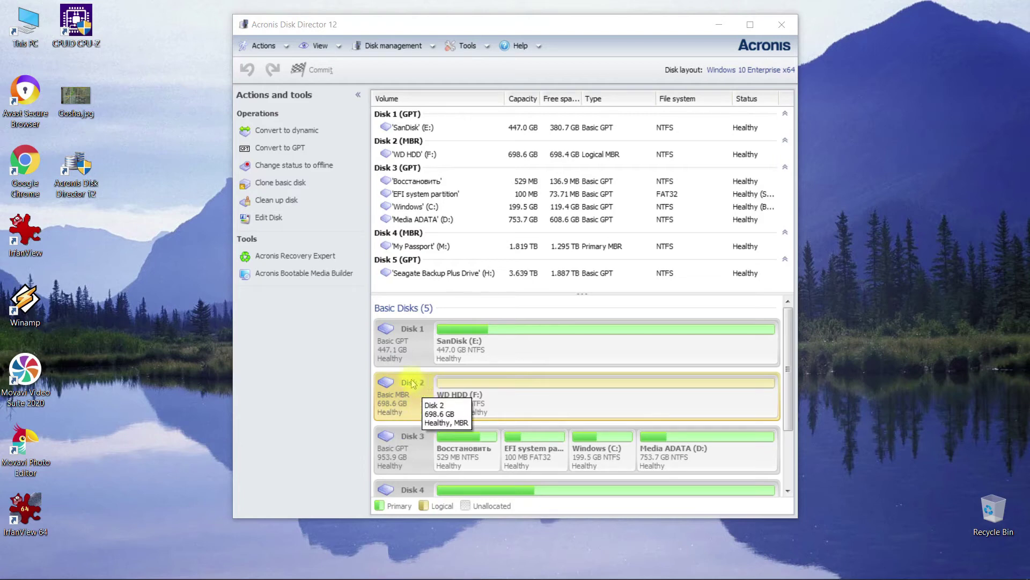
Step: Convert Disk 2 (WD HDD) from MBR to GPT and commit the pending operation
{"action": "left_click", "coordinate": [269, 156]}
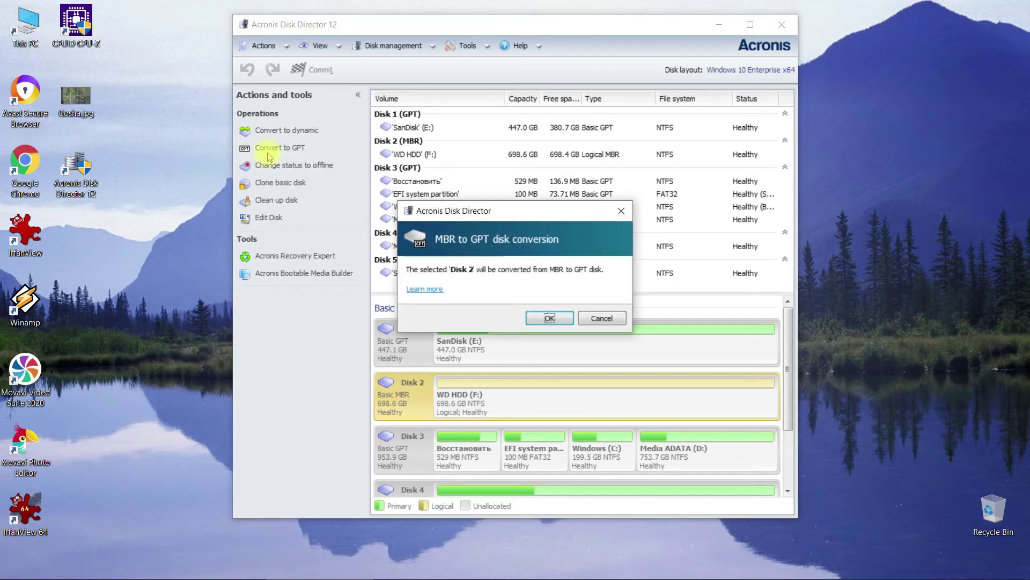
{"action": "left_click", "coordinate": [541, 321]}
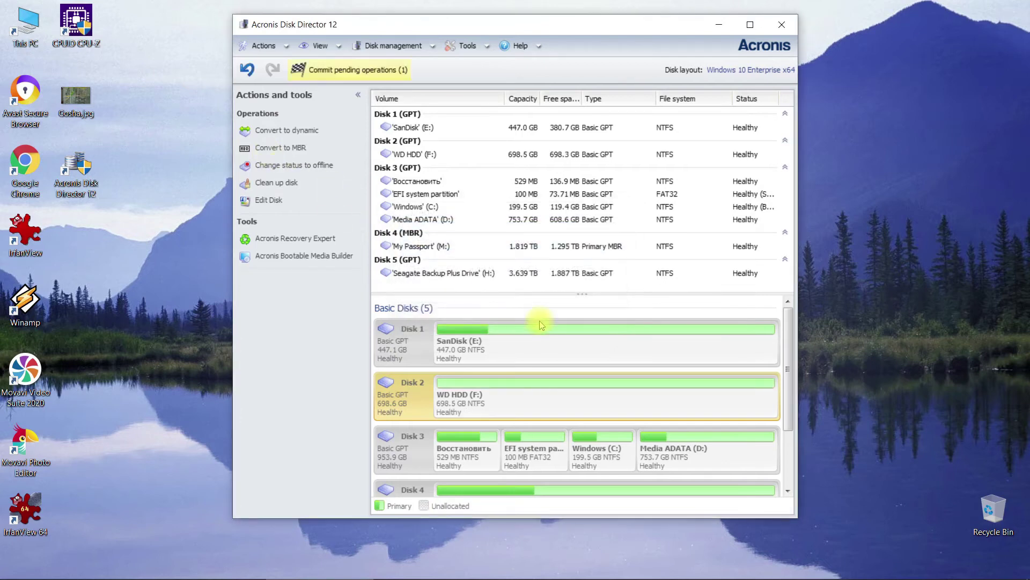
{"action": "left_click", "coordinate": [332, 72]}
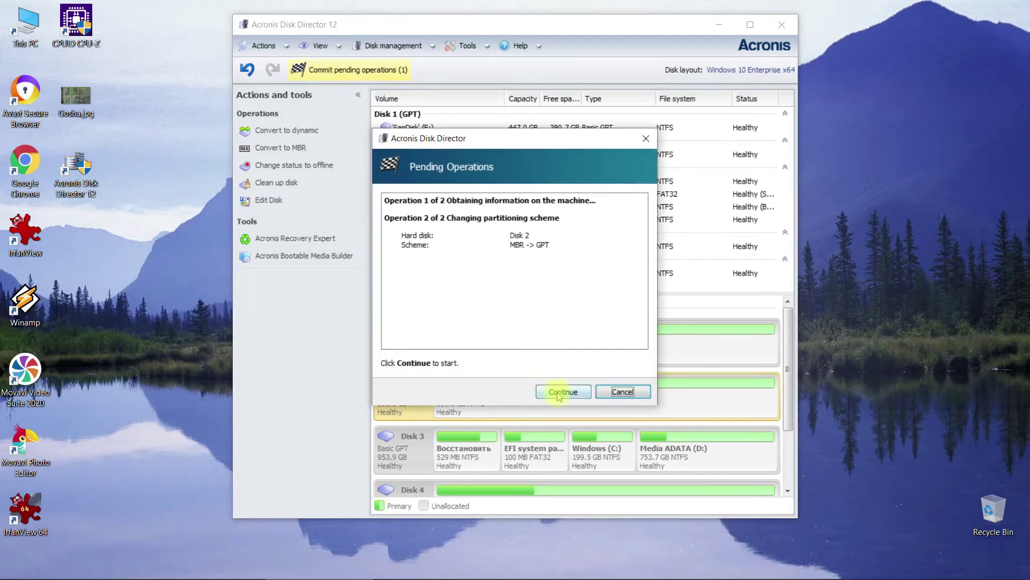
{"action": "left_click", "coordinate": [560, 392]}
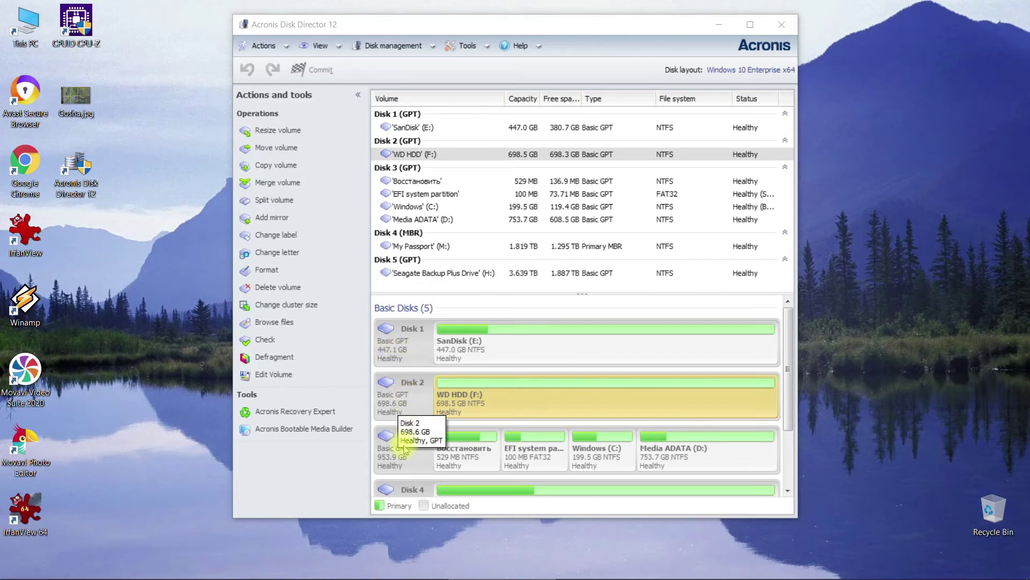
Step: Review the disk list with the newly connected USB drive as Disk 10 and open the tools list
{"action": "scroll", "coordinate": [411, 463], "scroll_direction": "down", "scroll_amount": 3}
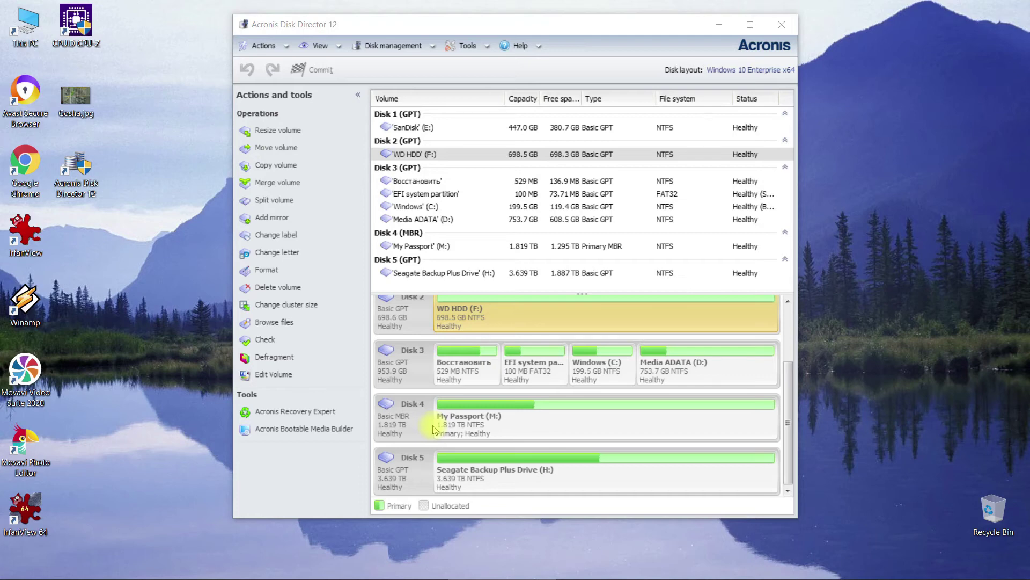
{"action": "scroll", "coordinate": [434, 429], "scroll_direction": "up", "scroll_amount": 2}
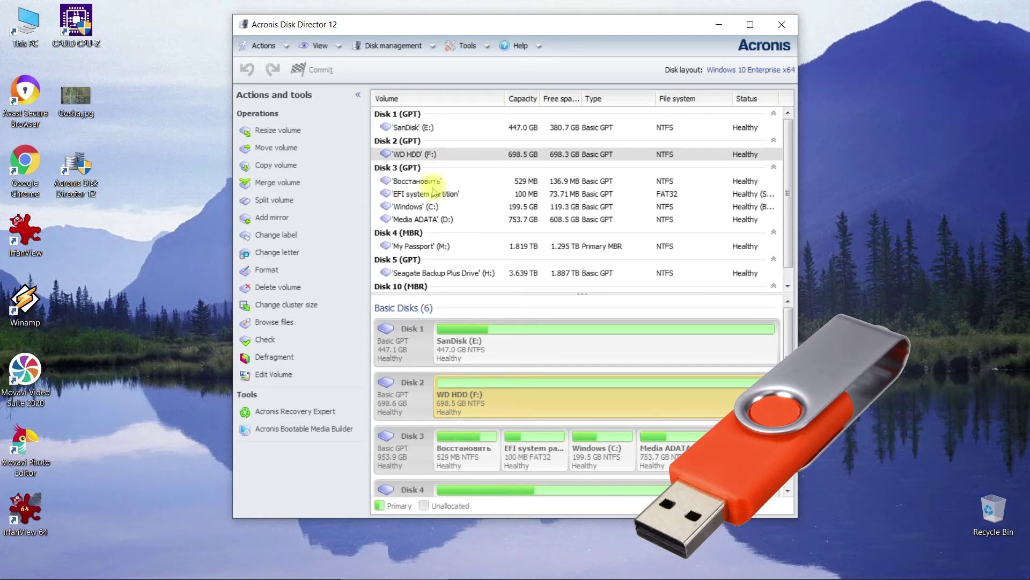
{"action": "left_click", "coordinate": [464, 47]}
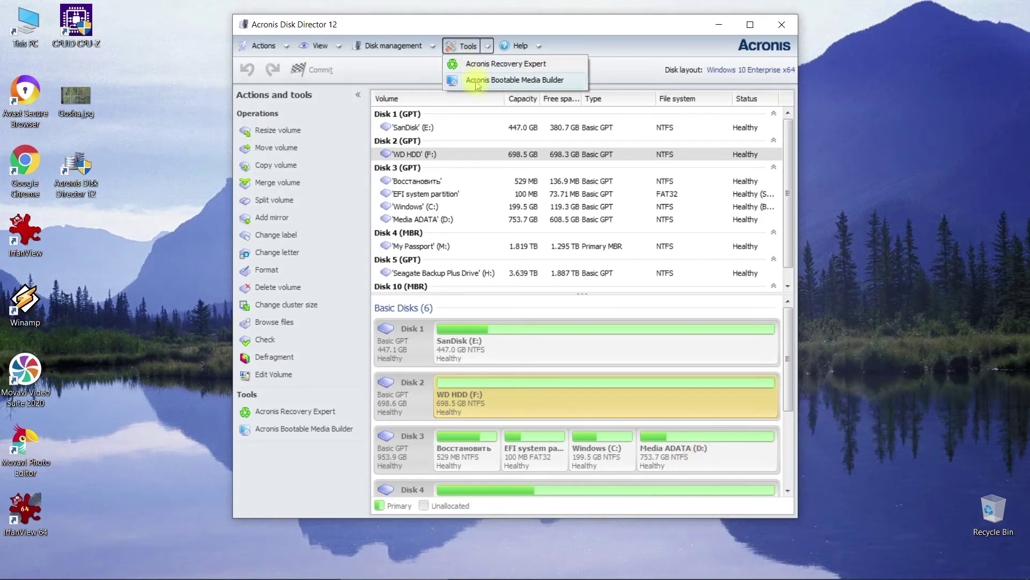
Step: Start the Bootable Media Builder with Linux-based media and no kernel parameters
{"action": "left_click", "coordinate": [477, 80]}
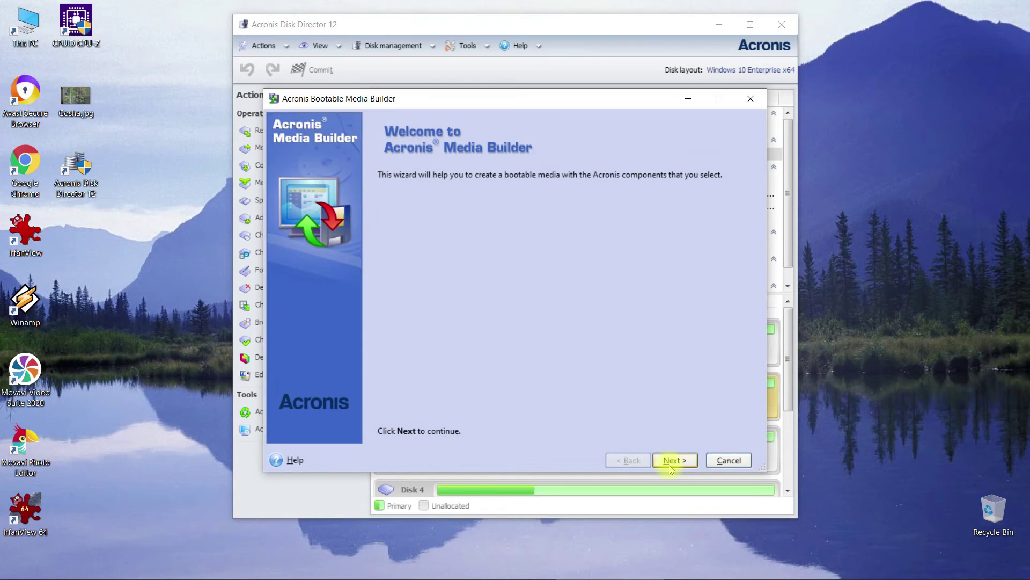
{"action": "left_click", "coordinate": [670, 465]}
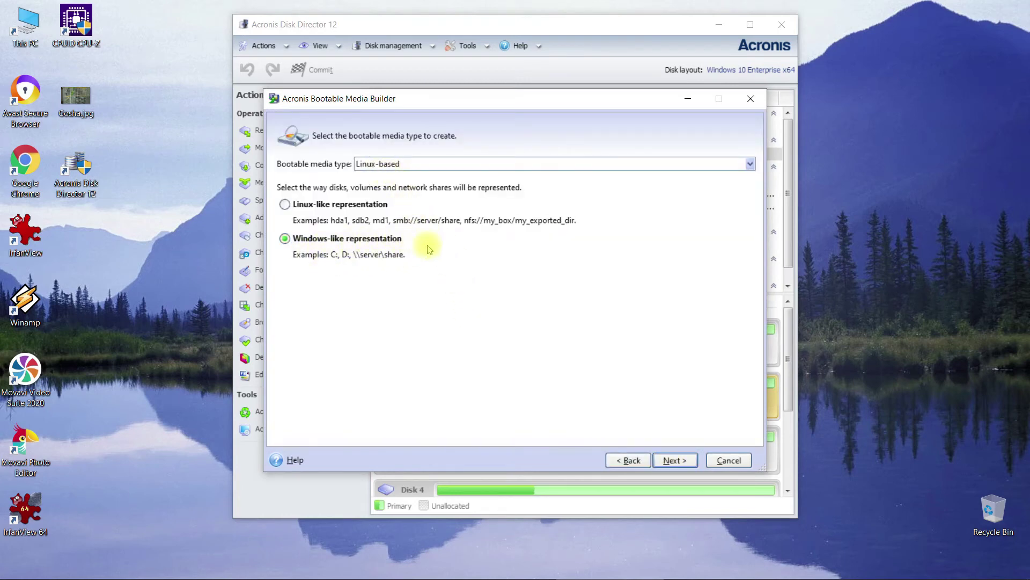
{"action": "left_click", "coordinate": [679, 461]}
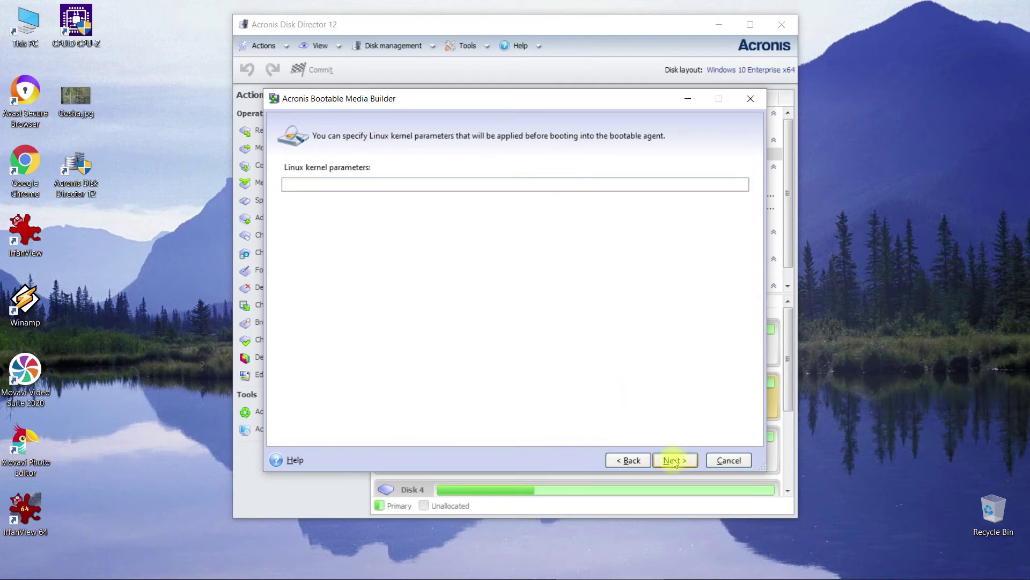
{"action": "left_click", "coordinate": [674, 461]}
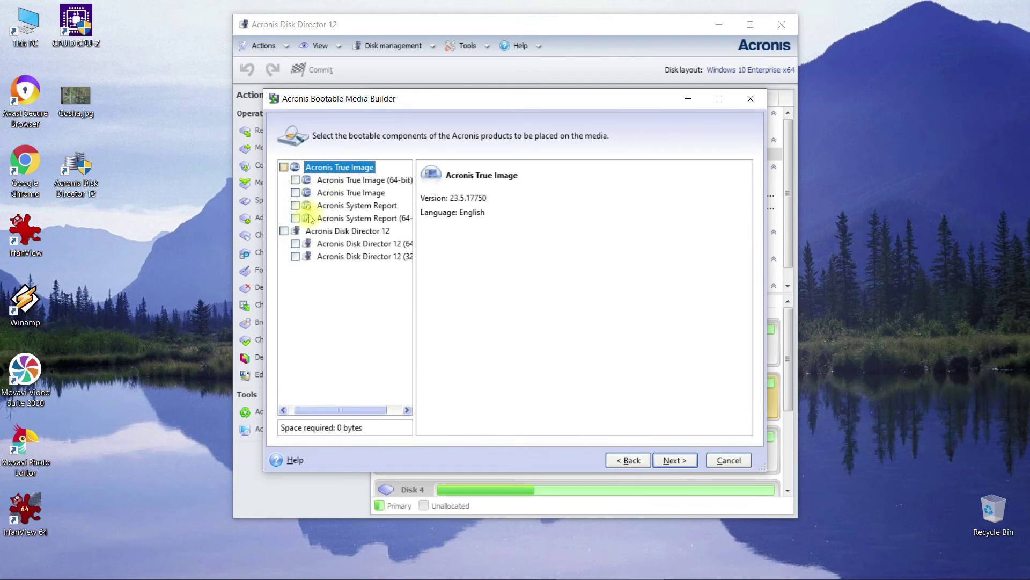
Step: Include the Disk Director 12 components and choose PNY 128 (N:) as the destination
{"action": "left_click", "coordinate": [284, 232]}
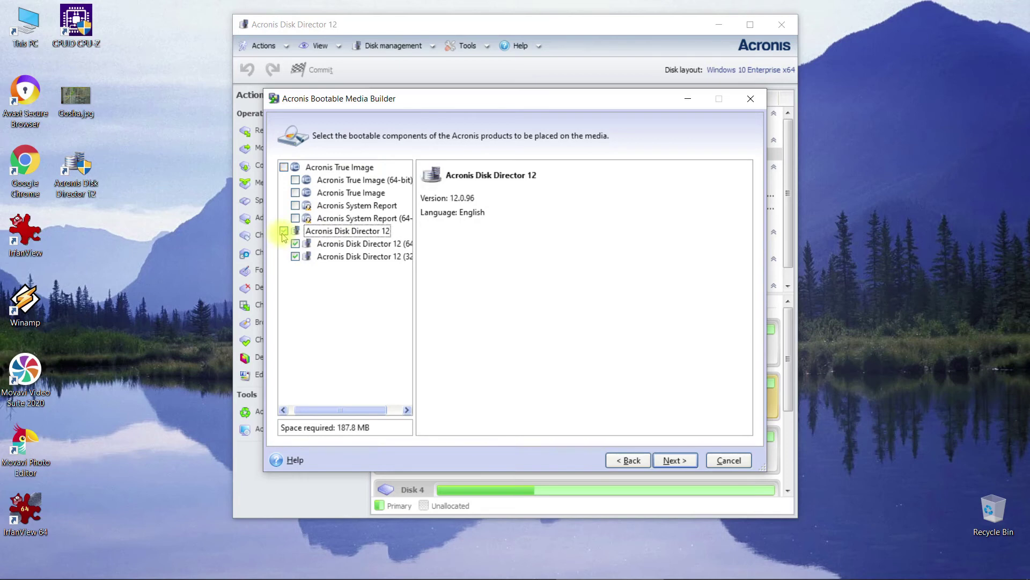
{"action": "left_click", "coordinate": [670, 464]}
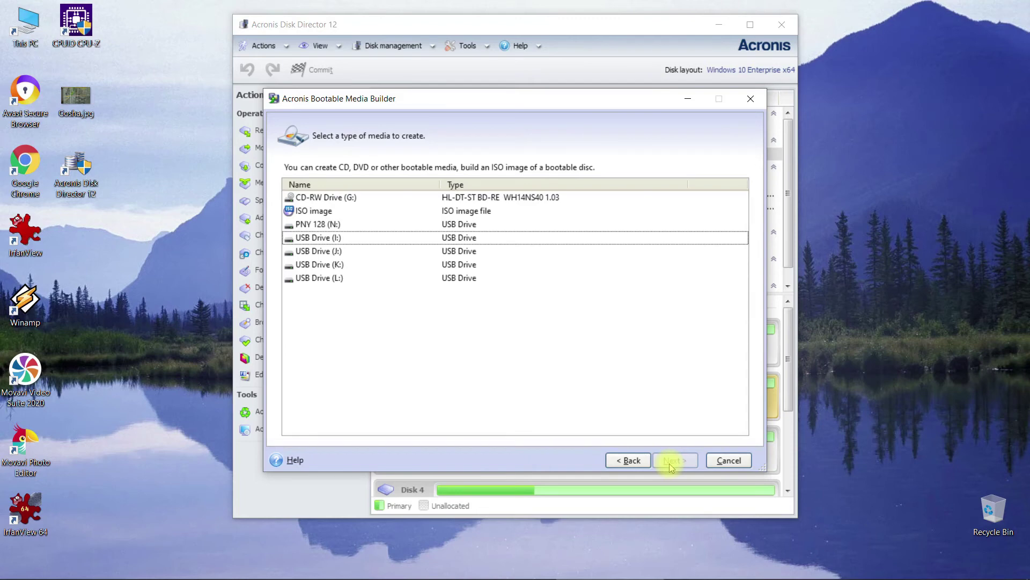
{"action": "left_click", "coordinate": [303, 225]}
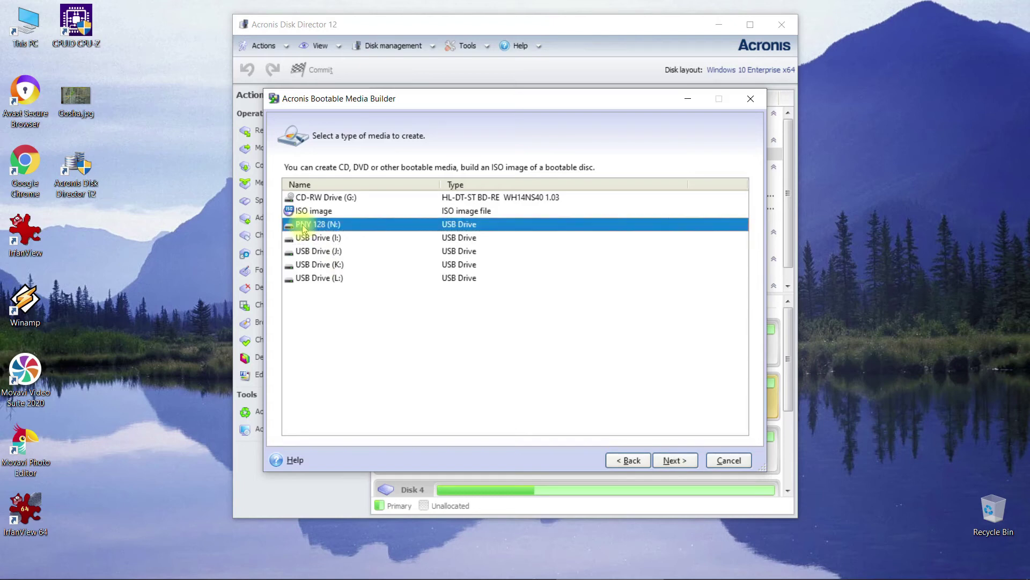
{"action": "left_click", "coordinate": [671, 461]}
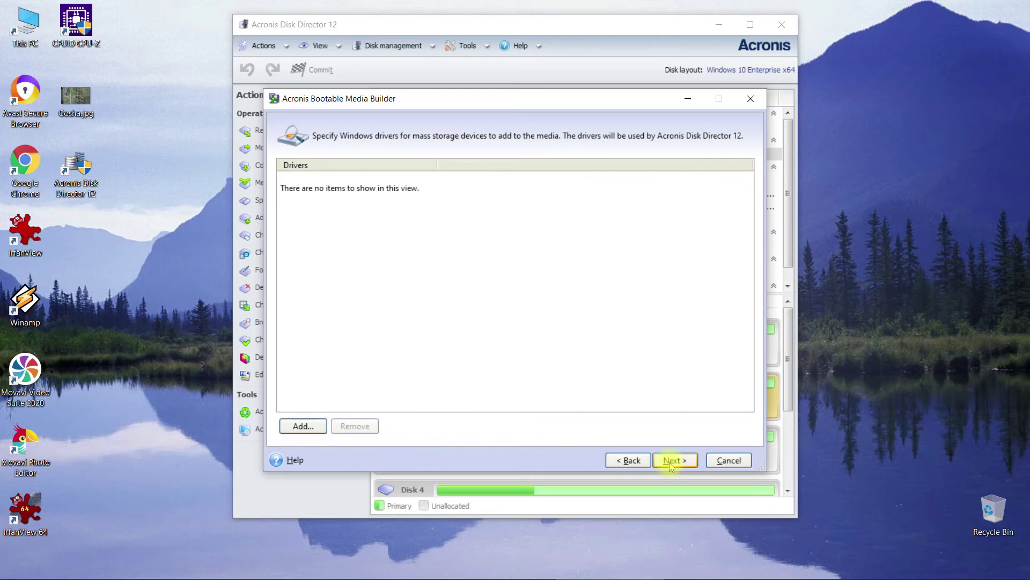
Step: Skip adding drivers, write the bootable media to the PNY USB drive, and dismiss the success message
{"action": "left_click", "coordinate": [671, 461]}
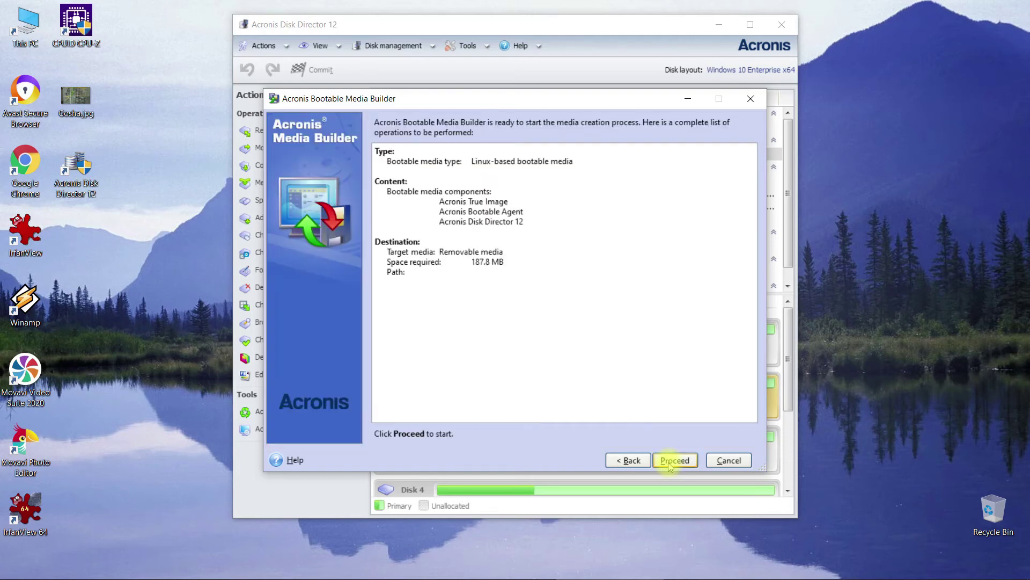
{"action": "left_click", "coordinate": [670, 462]}
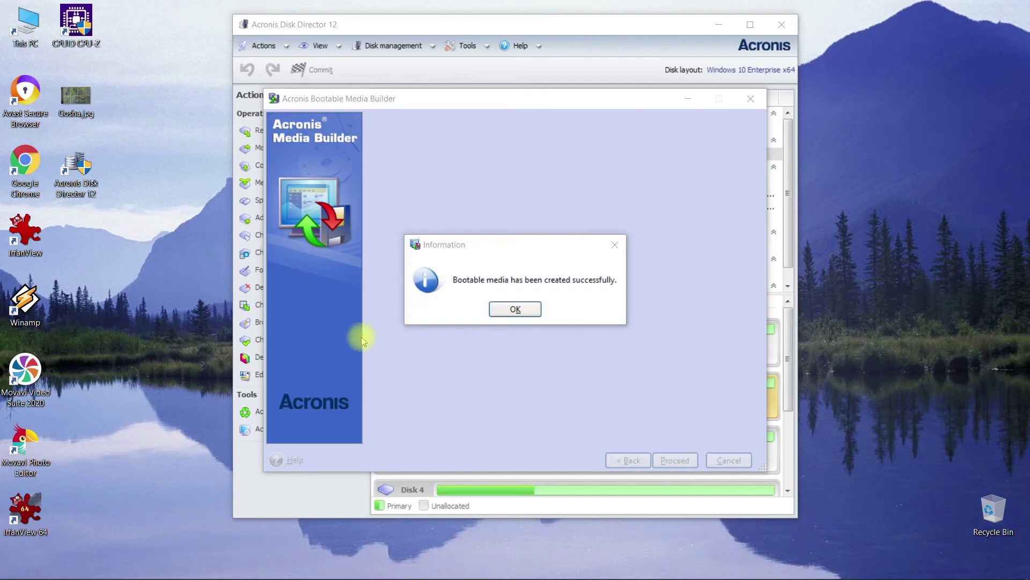
{"action": "left_click", "coordinate": [514, 310]}
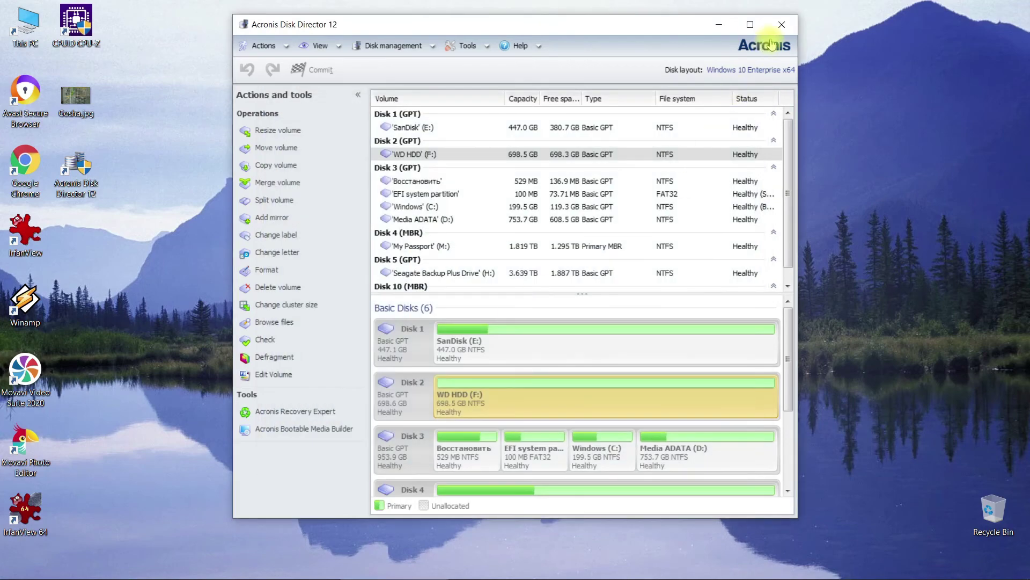
Step: Close Disk Director and restart Windows from the Start menu power options
{"action": "left_click", "coordinate": [782, 24]}
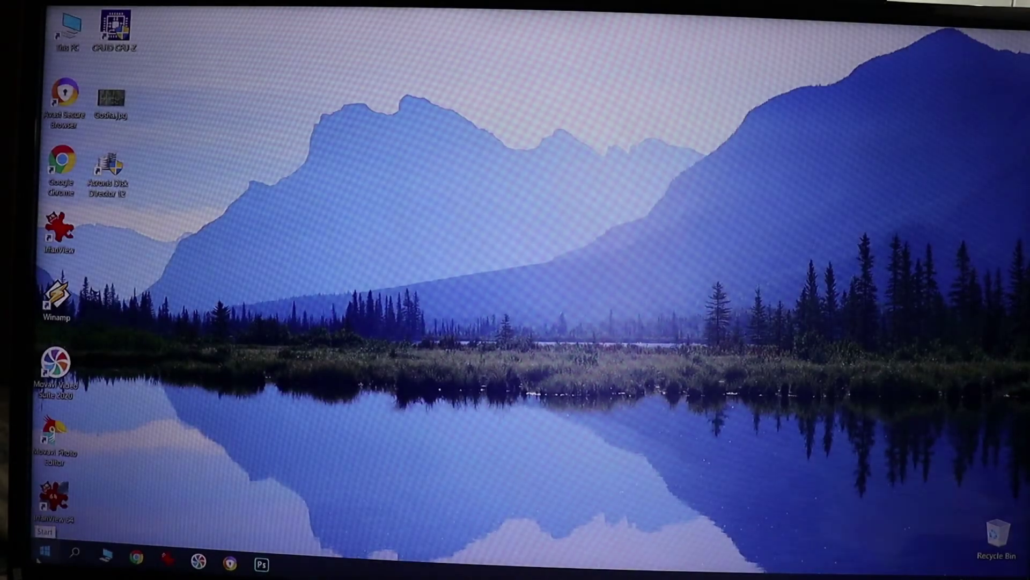
{"action": "left_click", "coordinate": [42, 554]}
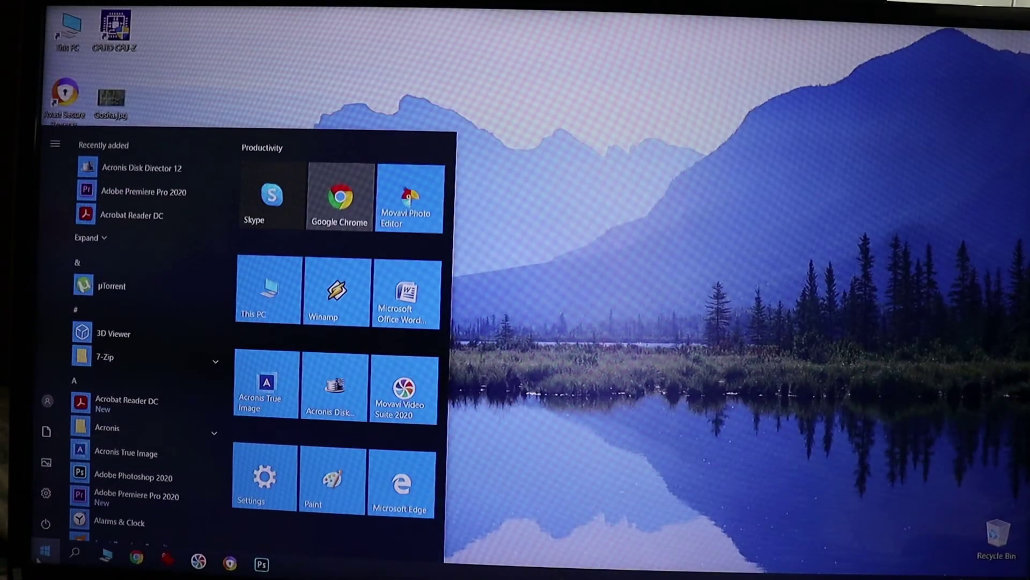
{"action": "left_click", "coordinate": [43, 526]}
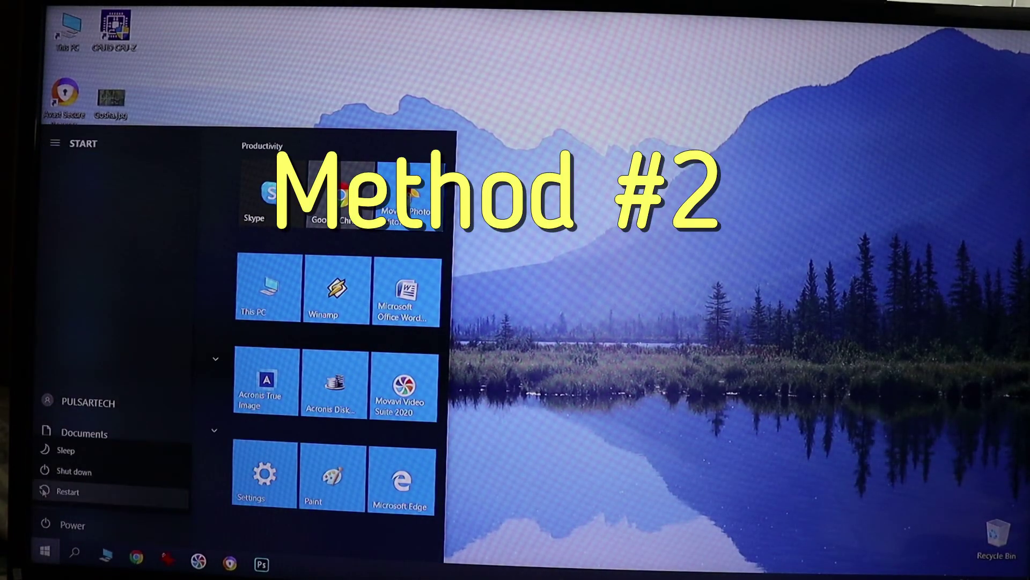
{"action": "left_click", "coordinate": [43, 491]}
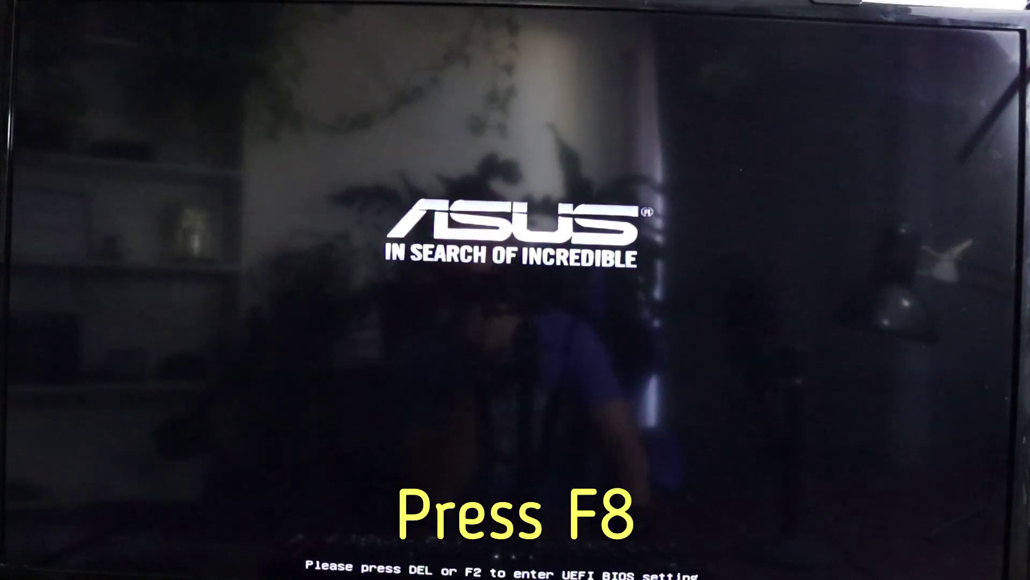
Step: Bring up the ASUS boot menu with F8 and highlight the PNY USB 3.0 entry
{"action": "key", "text": "F8"}
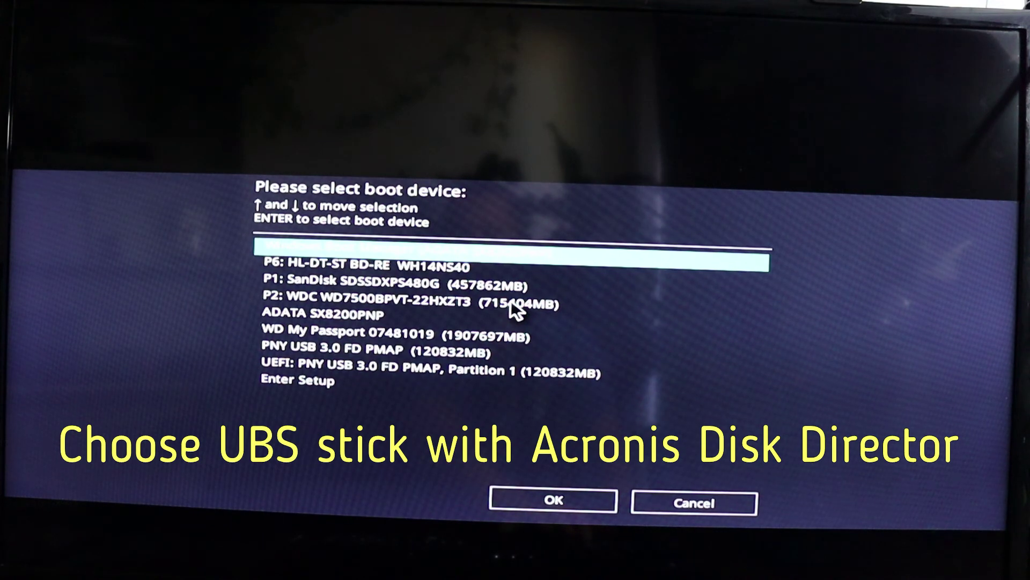
{"action": "key", "text": "Down"}
{"action": "key", "text": "Down"}
{"action": "key", "text": "Down"}
{"action": "key", "text": "Down"}
{"action": "key", "text": "Down"}
{"action": "key", "text": "Down"}
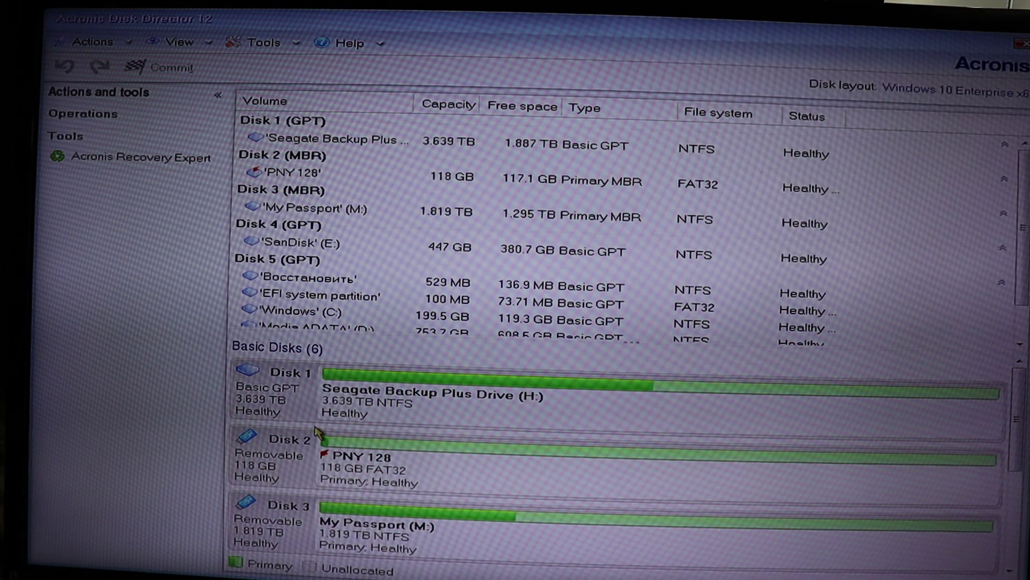
{"action": "left_click", "coordinate": [1013, 563]}
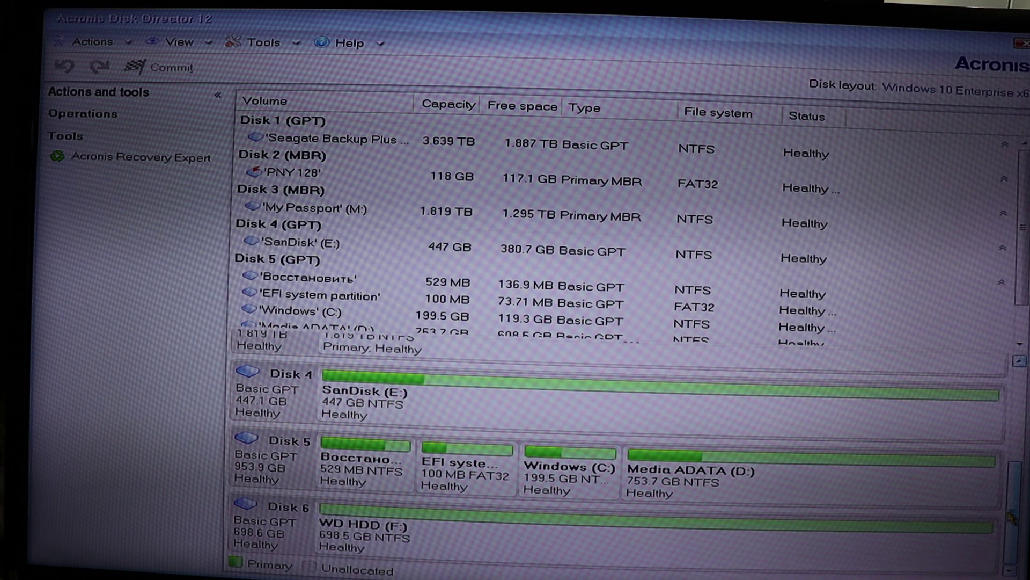
{"action": "scroll", "coordinate": [1011, 516], "scroll_direction": "up", "scroll_amount": 5}
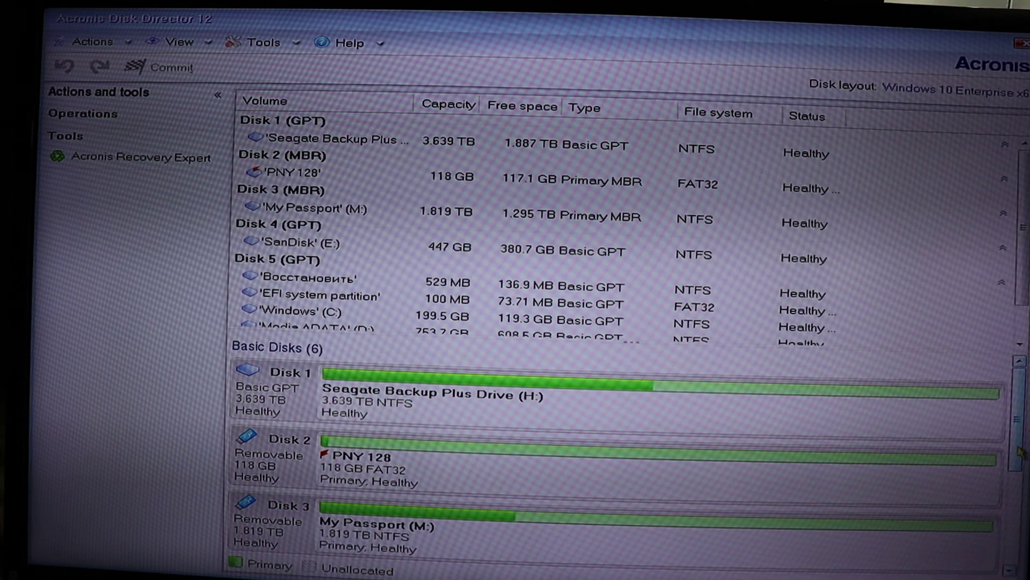
{"action": "scroll", "coordinate": [1022, 456], "scroll_direction": "down", "scroll_amount": 1}
{"action": "left_click_drag", "start_coordinate": [1016, 458], "coordinate": [1020, 558]}
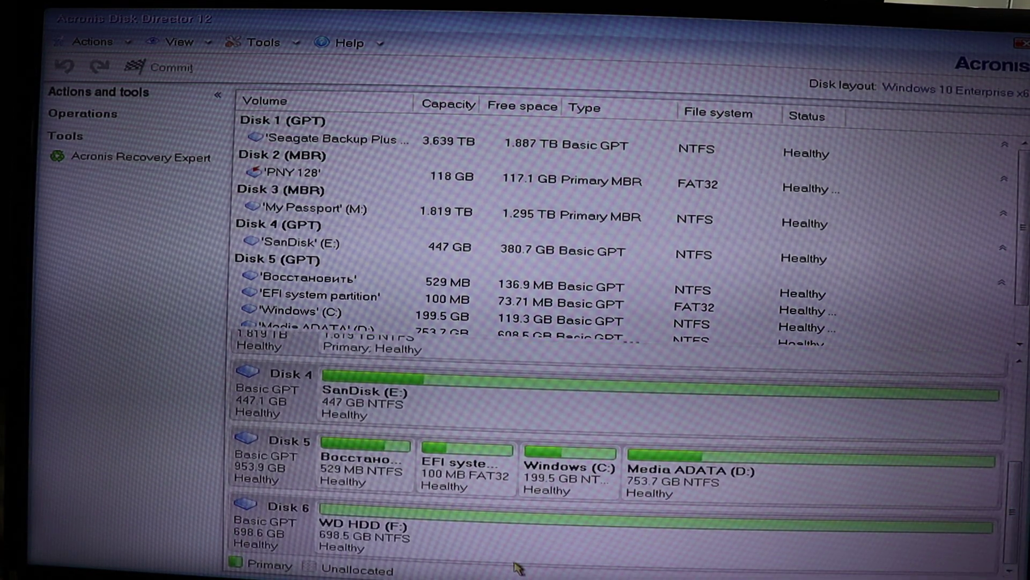
Step: View Disk 6's operations, check its WD HDD (F:) volume operations, then reselect Disk 6
{"action": "left_click", "coordinate": [289, 539]}
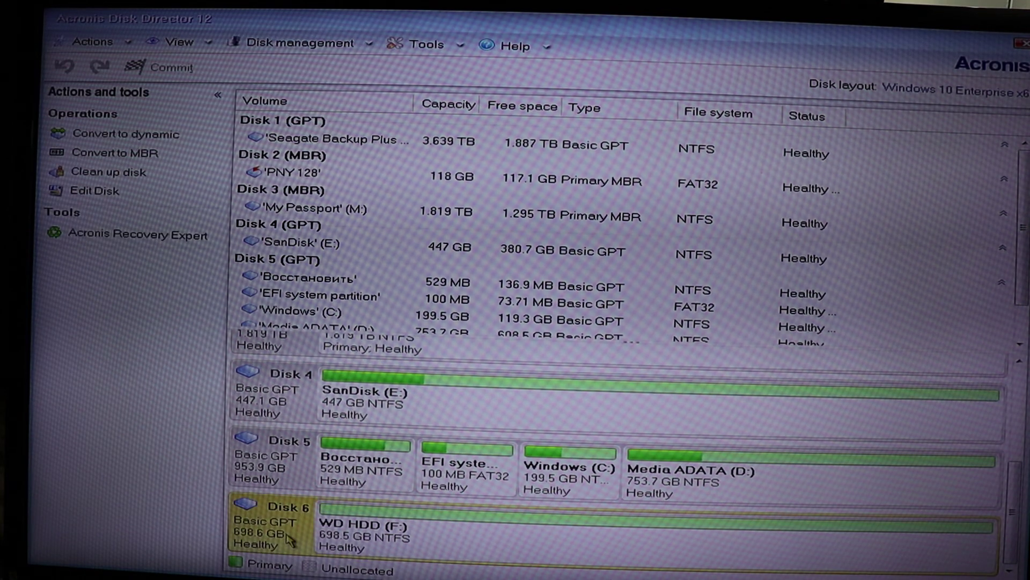
{"action": "left_click", "coordinate": [421, 551]}
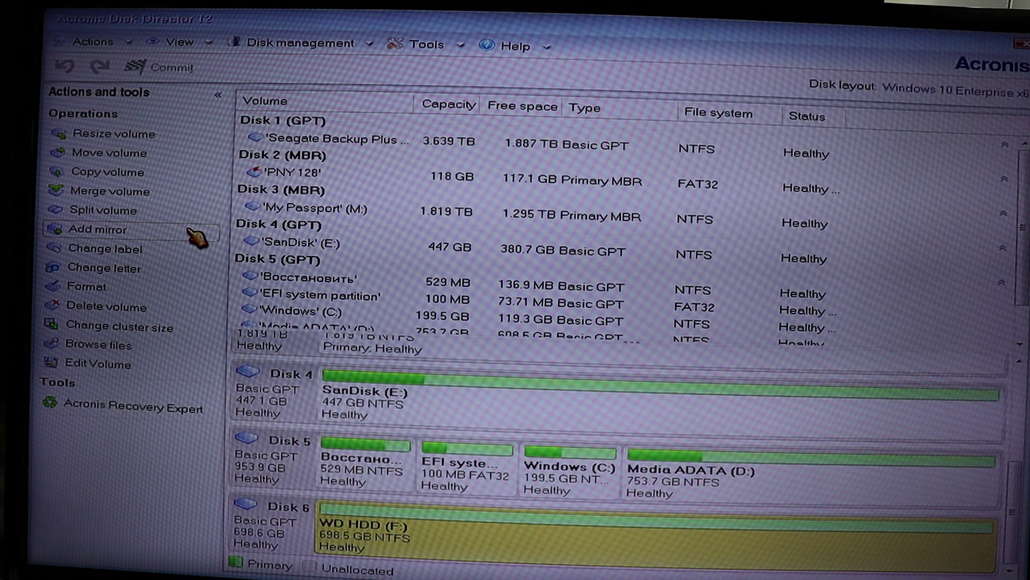
{"action": "left_click", "coordinate": [287, 535]}
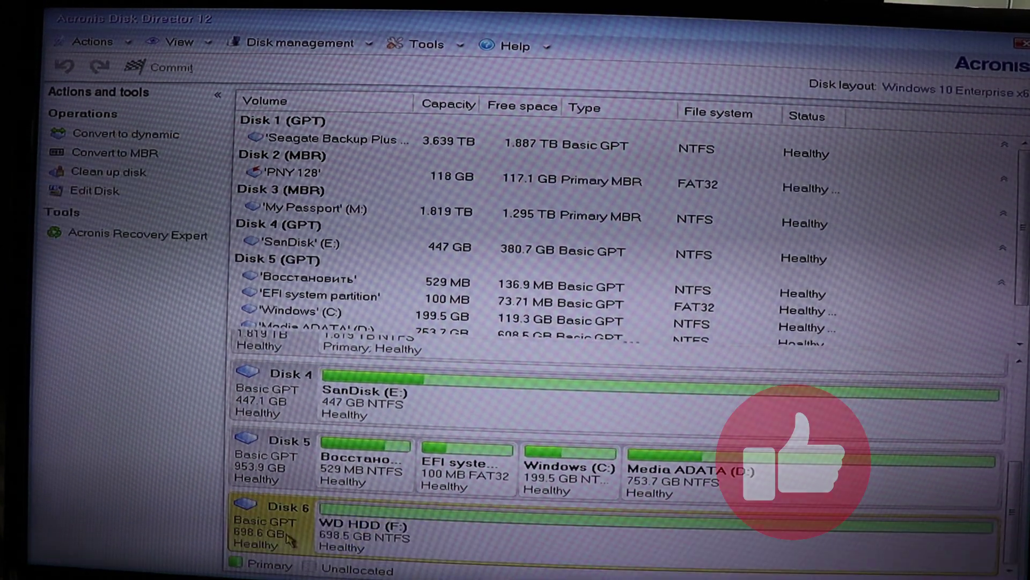